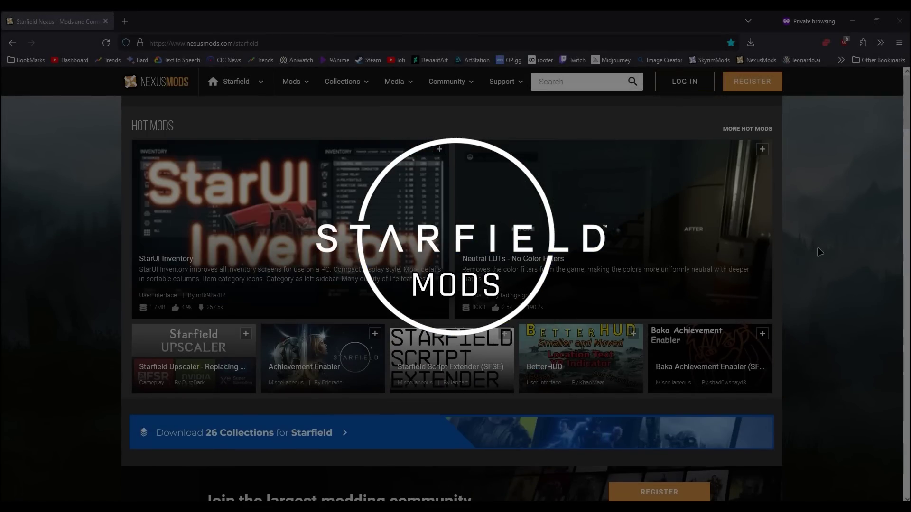
{"action": "scroll", "coordinate": [812, 241], "scroll_direction": "down", "scroll_amount": 9}
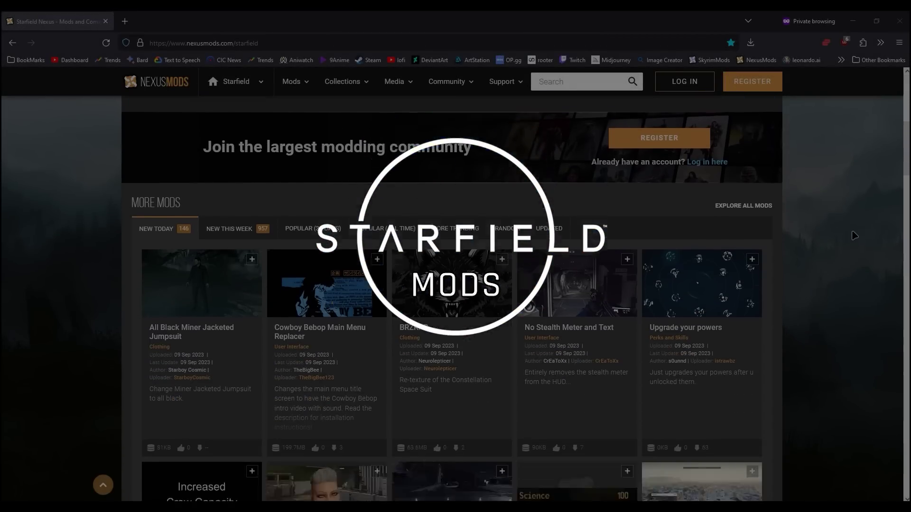
{"action": "scroll", "coordinate": [854, 236], "scroll_direction": "down", "scroll_amount": 8}
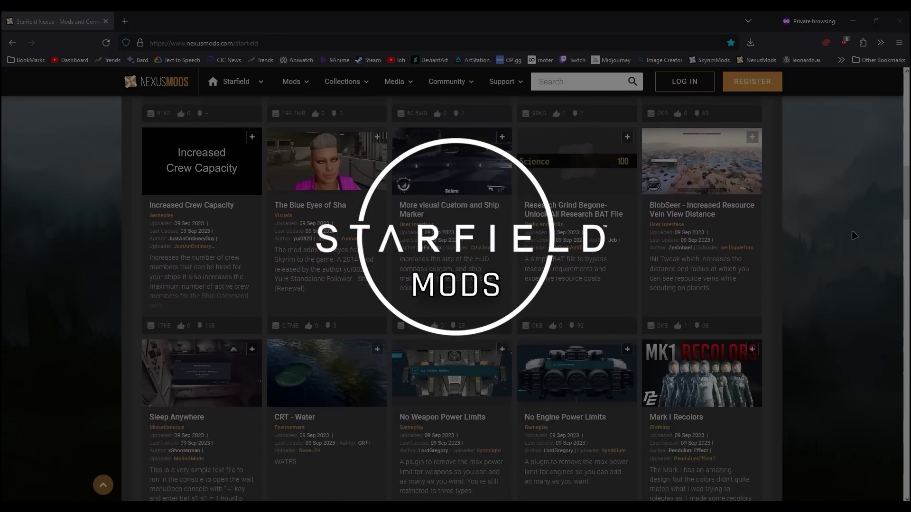
{"action": "scroll", "coordinate": [853, 239], "scroll_direction": "down", "scroll_amount": 5}
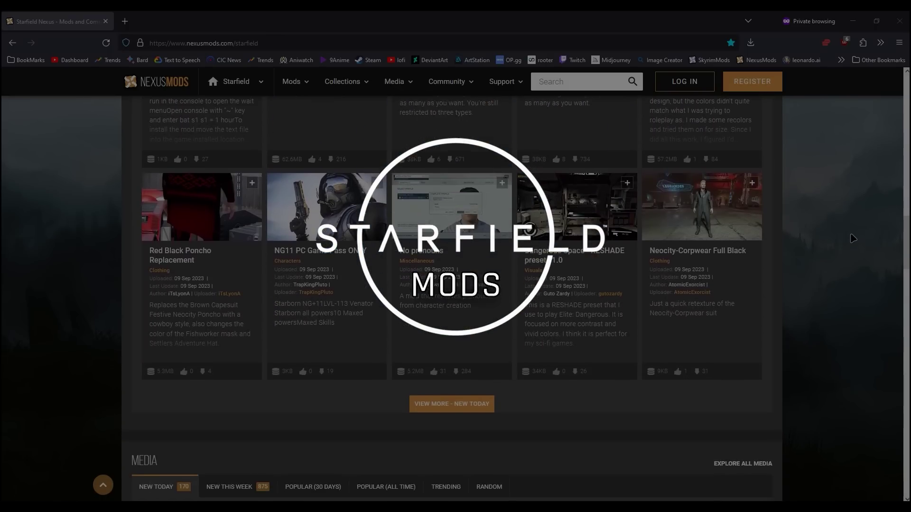
{"action": "scroll", "coordinate": [853, 239], "scroll_direction": "up", "scroll_amount": 20}
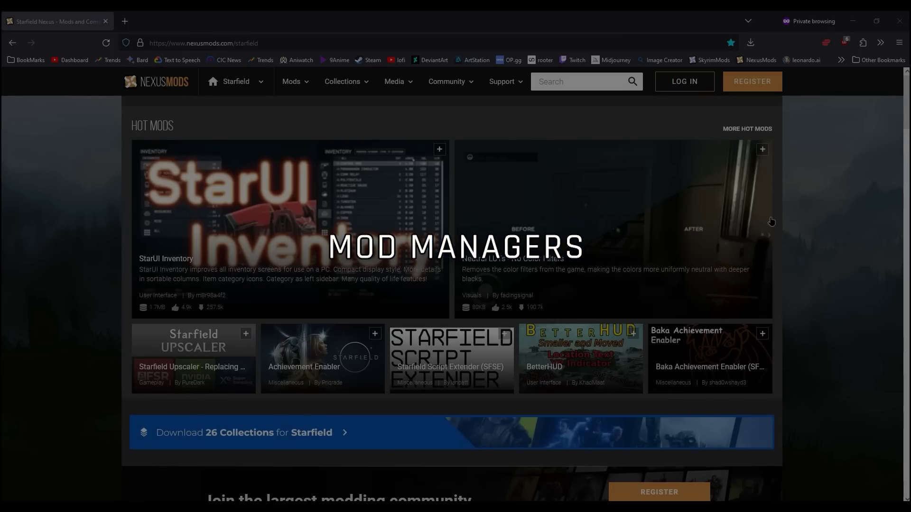
{"action": "left_click", "coordinate": [291, 81]}
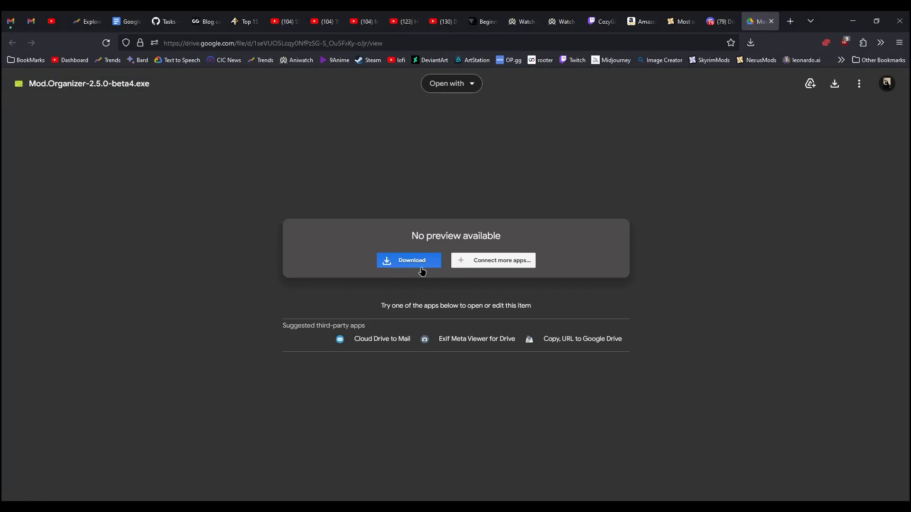
Download Mod.Organizer-2.5.0-beta4.exe from Google Drive despite the missing virus scan
{"action": "left_click", "coordinate": [411, 260]}
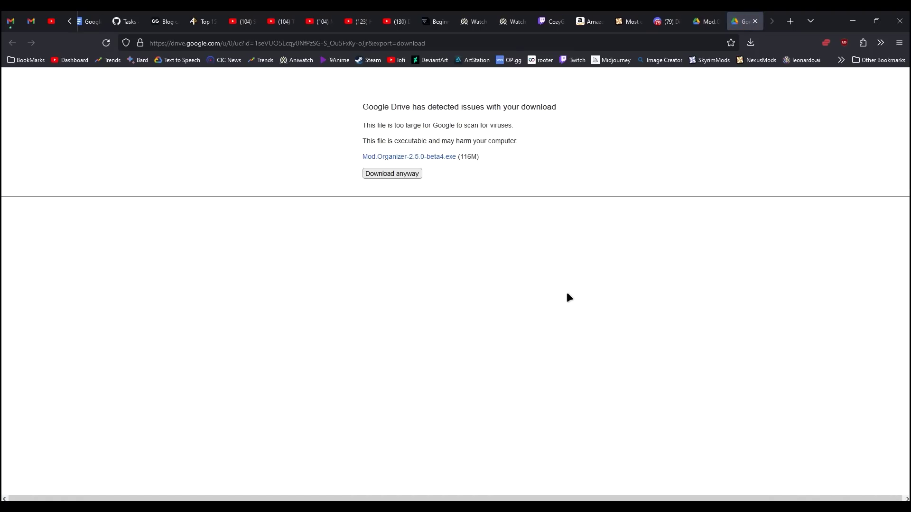
{"action": "left_click", "coordinate": [414, 177]}
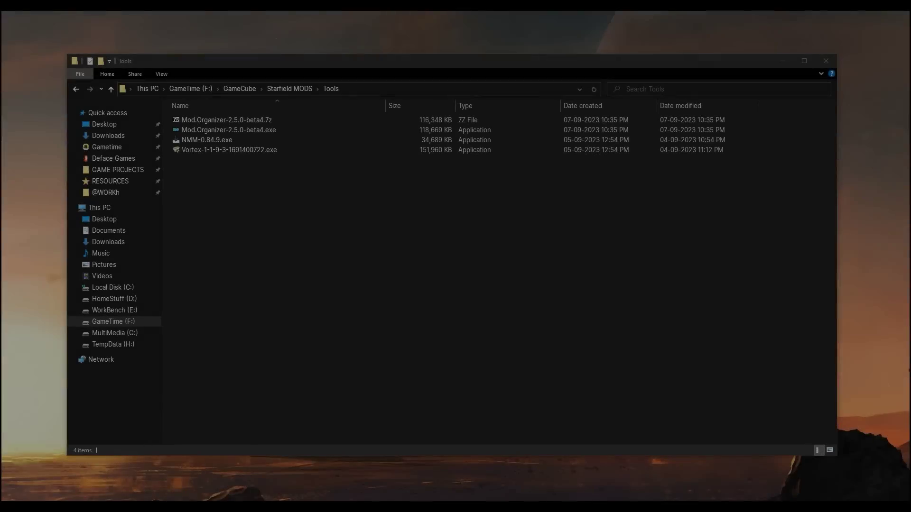
Run the Mod.Organizer-2.5.0-beta4.exe installer with permission to change the device and proceed to its destination settings
{"action": "left_click", "coordinate": [242, 130]}
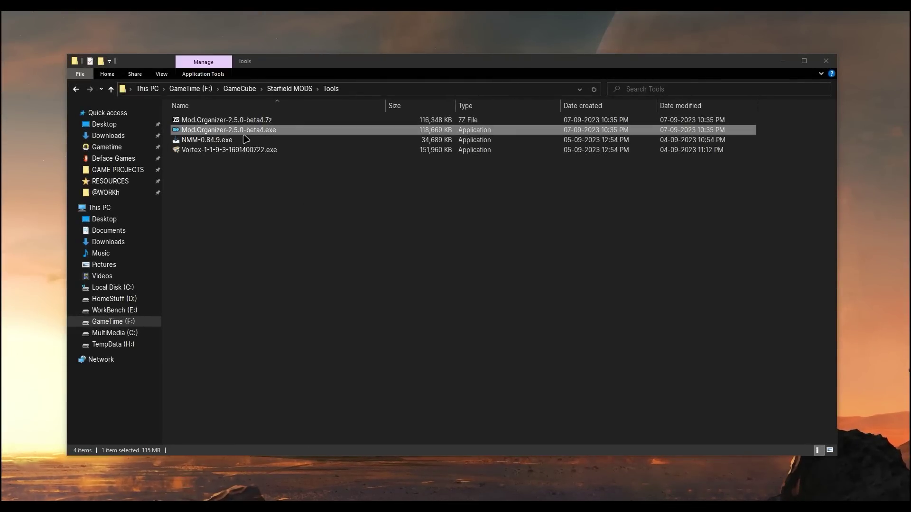
{"action": "double_click", "coordinate": [280, 135]}
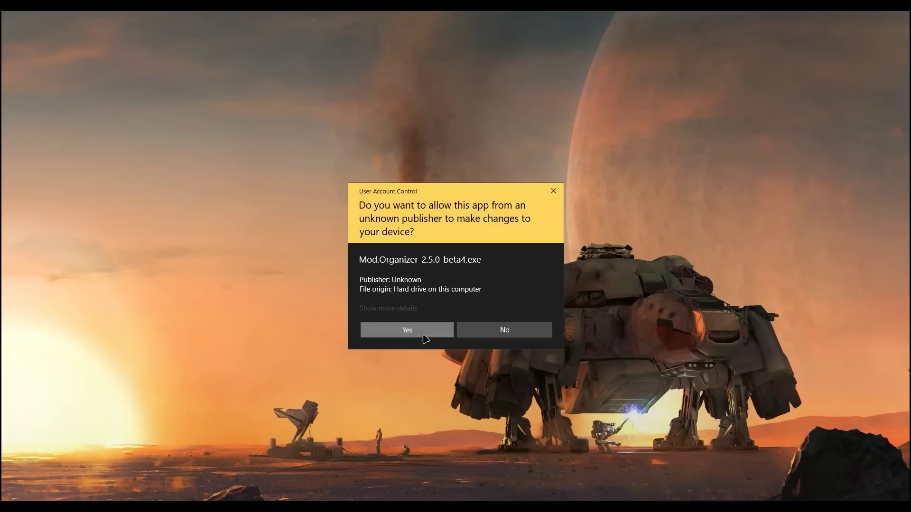
{"action": "left_click", "coordinate": [423, 335]}
{"action": "left_click", "coordinate": [389, 308]}
{"action": "left_click", "coordinate": [510, 337]}
Set the installation folder to F:\MO2\ on the GameTime drive and continue to the component selection
{"action": "left_click", "coordinate": [429, 249]}
{"action": "left_click", "coordinate": [533, 249]}
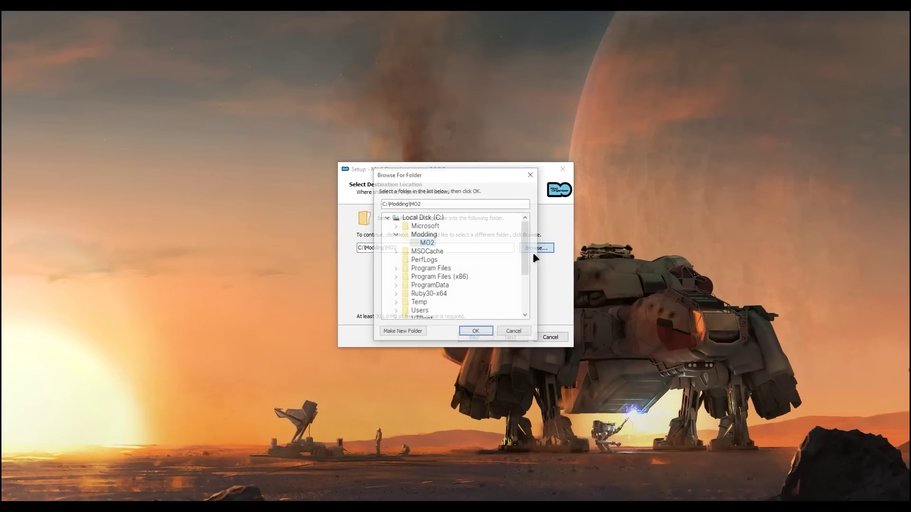
{"action": "left_click", "coordinate": [386, 218]}
{"action": "left_click", "coordinate": [387, 244]}
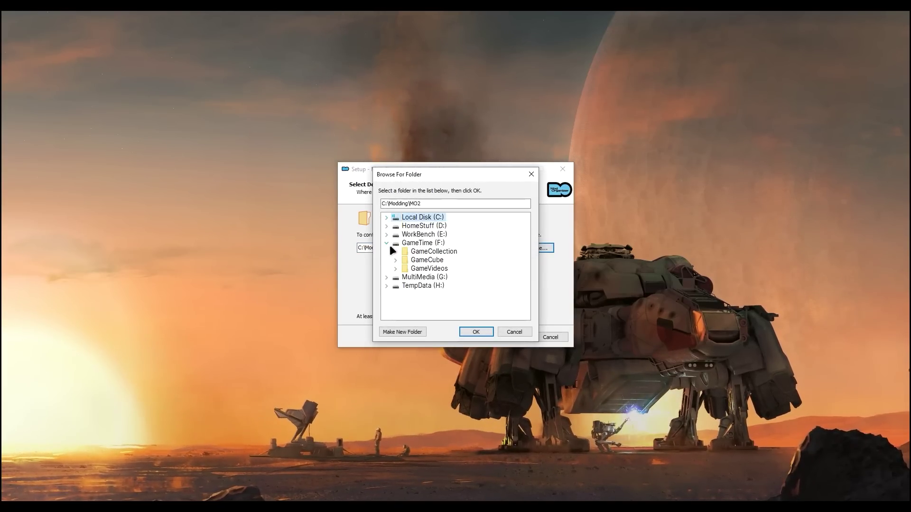
{"action": "left_click", "coordinate": [437, 243]}
{"action": "type", "text": "MO2\\"}
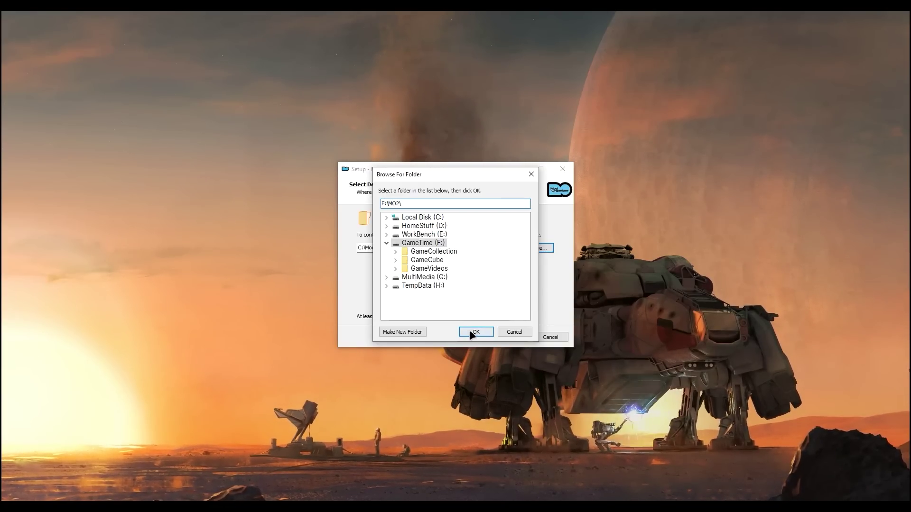
{"action": "left_click", "coordinate": [472, 331]}
{"action": "left_click", "coordinate": [511, 338]}
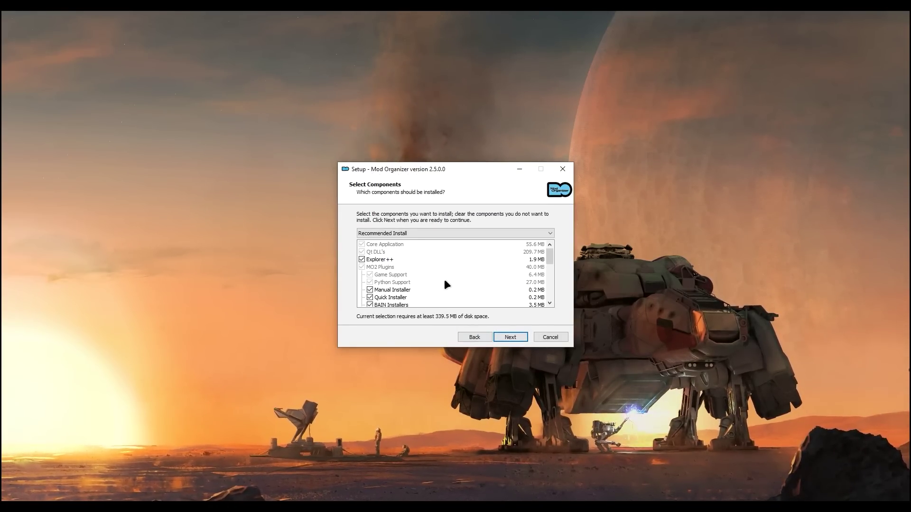
Keep the recommended components and the Mod Organizer Start Menu folder, and enable the desktop shortcut
{"action": "scroll", "coordinate": [446, 284], "scroll_direction": "down", "scroll_amount": 6}
{"action": "scroll", "coordinate": [430, 290], "scroll_direction": "up", "scroll_amount": 2}
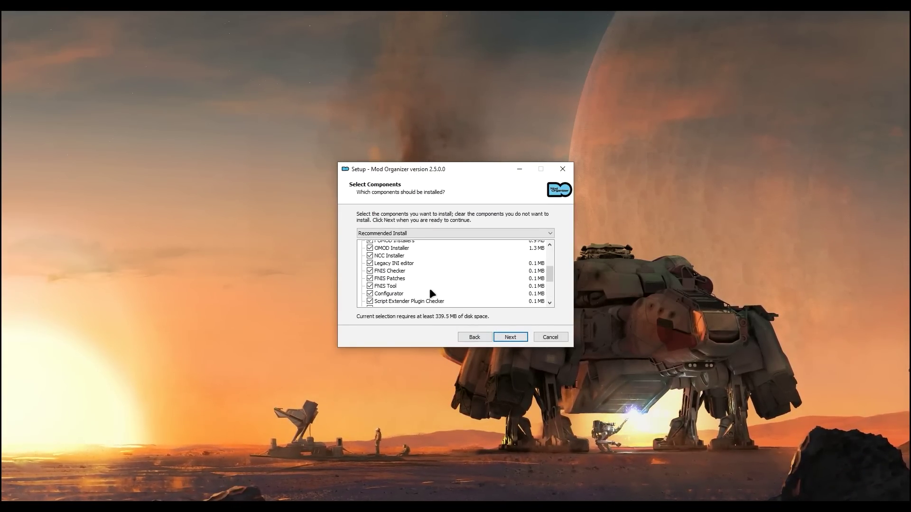
{"action": "scroll", "coordinate": [430, 290], "scroll_direction": "up", "scroll_amount": 5}
{"action": "left_click", "coordinate": [510, 337]}
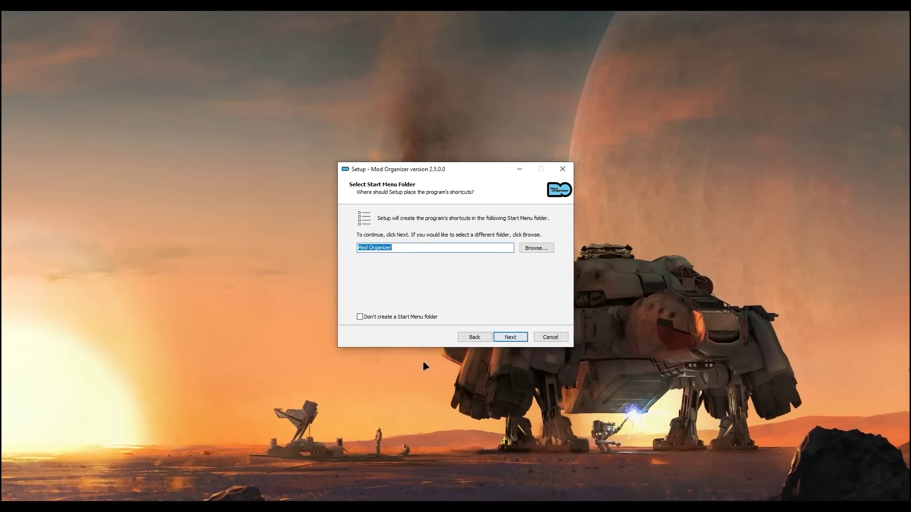
{"action": "left_click", "coordinate": [503, 338]}
{"action": "left_click", "coordinate": [388, 246]}
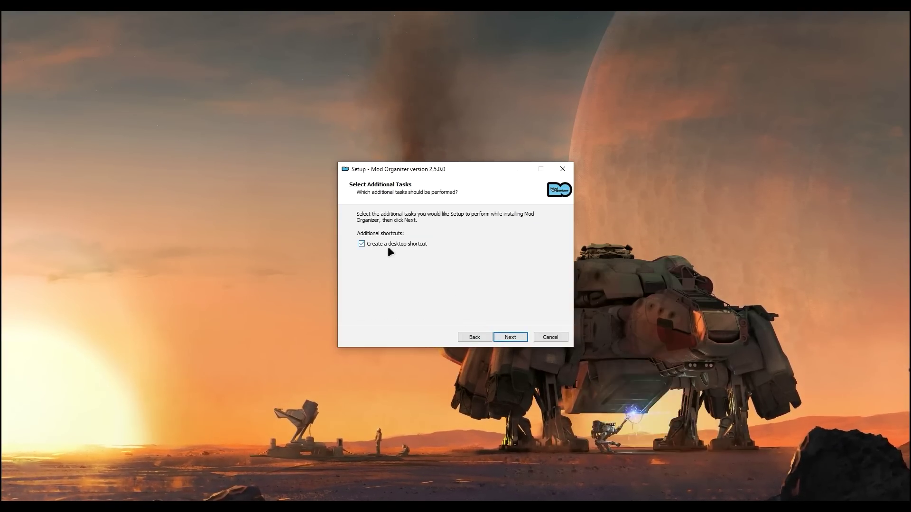
Install Mod Organizer and finish the setup with the program set to launch
{"action": "left_click", "coordinate": [508, 339]}
{"action": "left_click", "coordinate": [511, 338]}
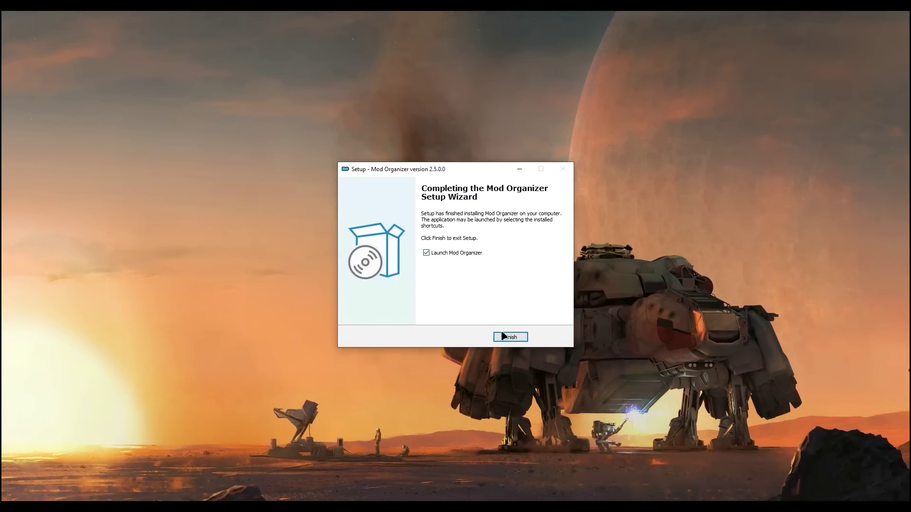
{"action": "left_click", "coordinate": [512, 338]}
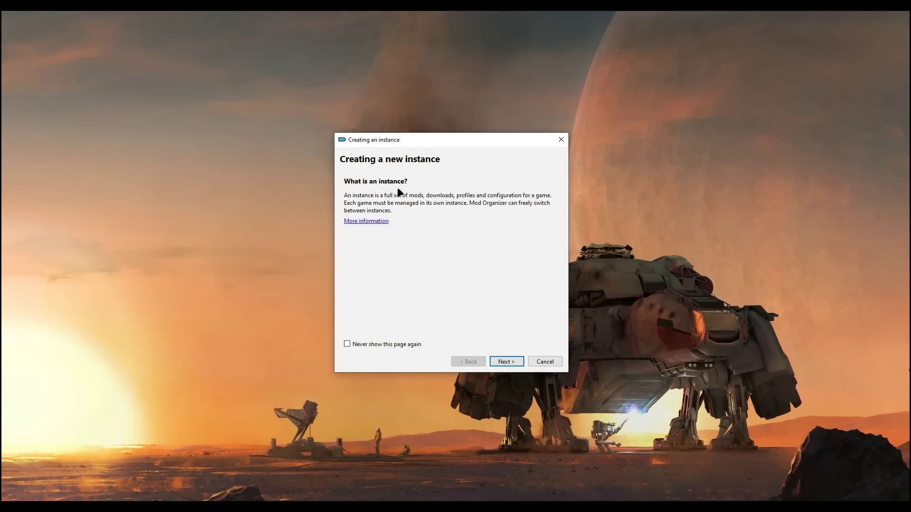
Create a portable instance for the Starfield installation in F:\GameCube\Starfield, with its data stored in F:\MO2
{"action": "left_click", "coordinate": [510, 363]}
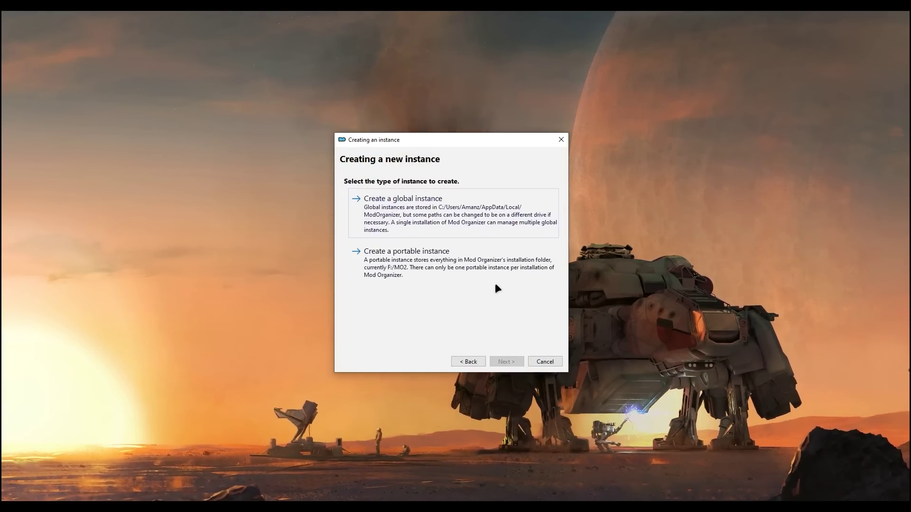
{"action": "left_click", "coordinate": [455, 270]}
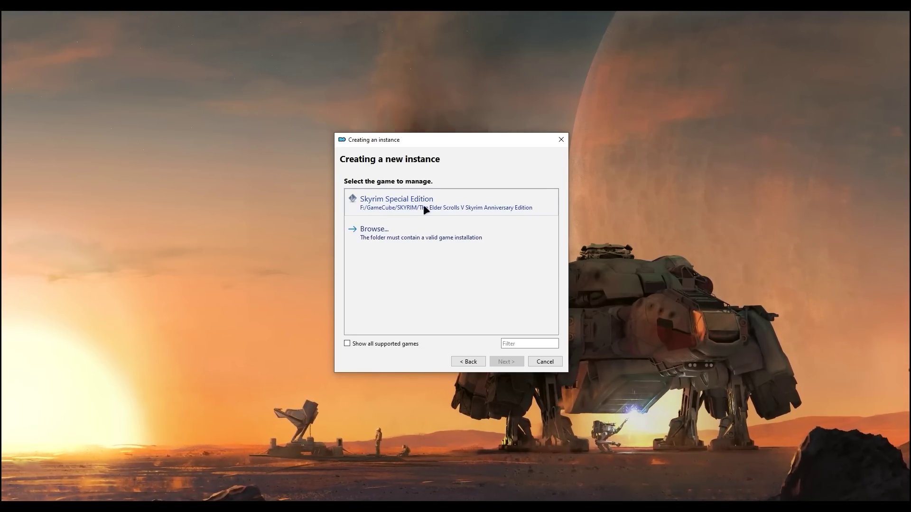
{"action": "left_click", "coordinate": [416, 238]}
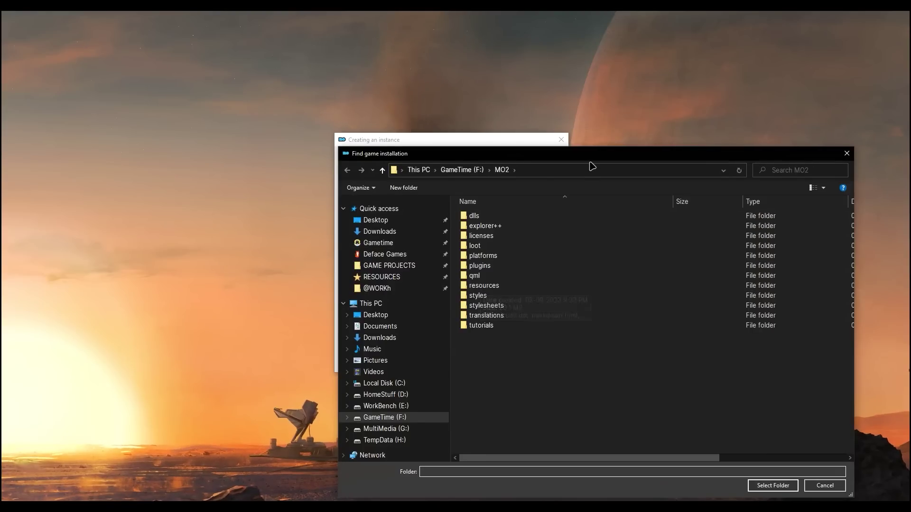
{"action": "left_click_drag", "start_coordinate": [579, 152], "coordinate": [489, 83]}
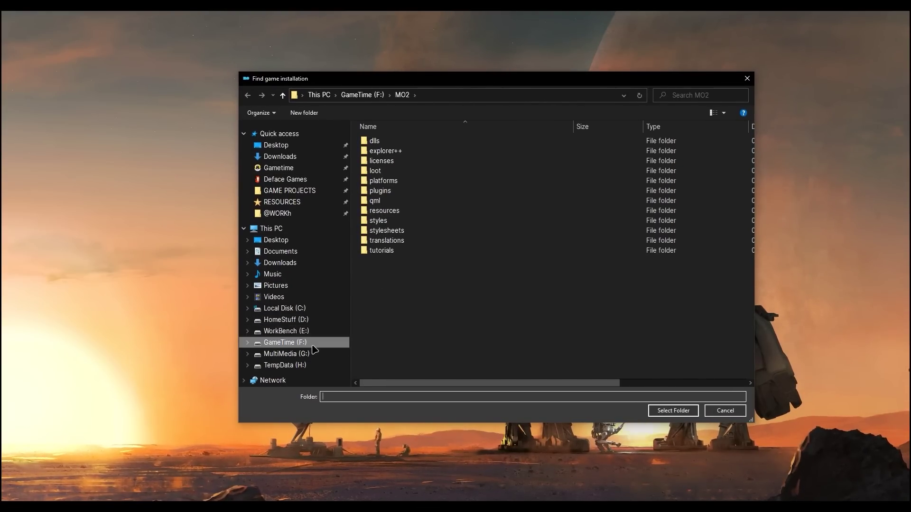
{"action": "double_click", "coordinate": [409, 150]}
{"action": "double_click", "coordinate": [381, 170]}
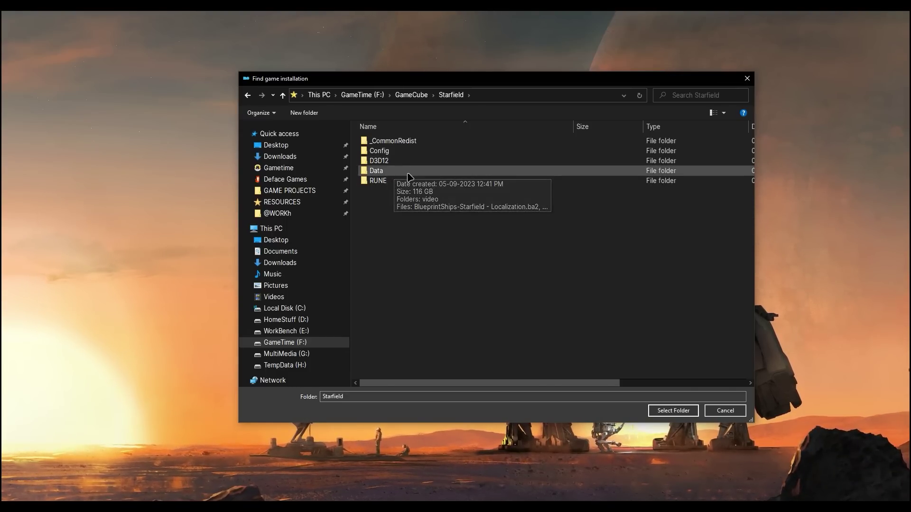
{"action": "left_click", "coordinate": [668, 412]}
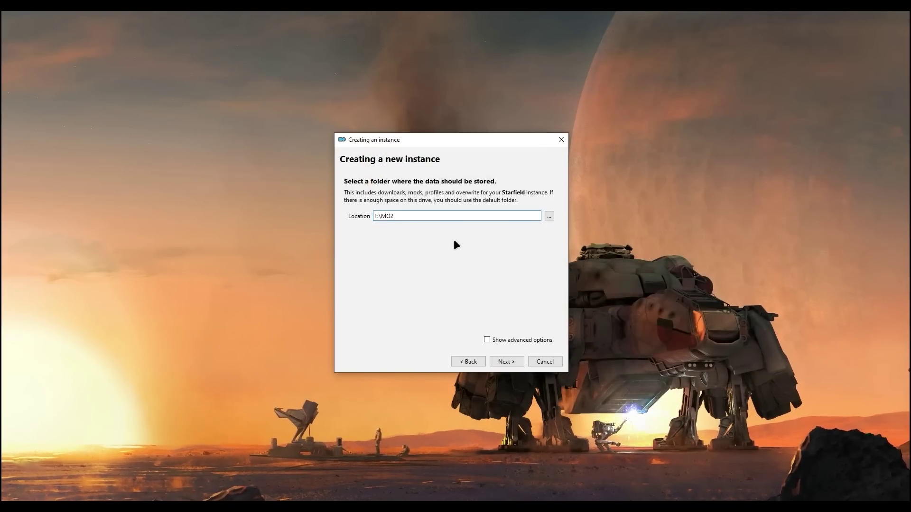
{"action": "left_click", "coordinate": [508, 363]}
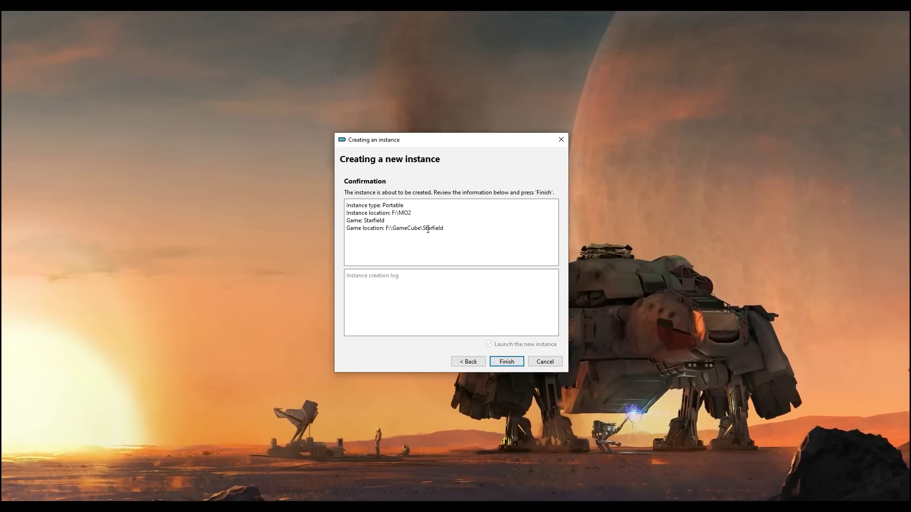
{"action": "left_click", "coordinate": [506, 361]}
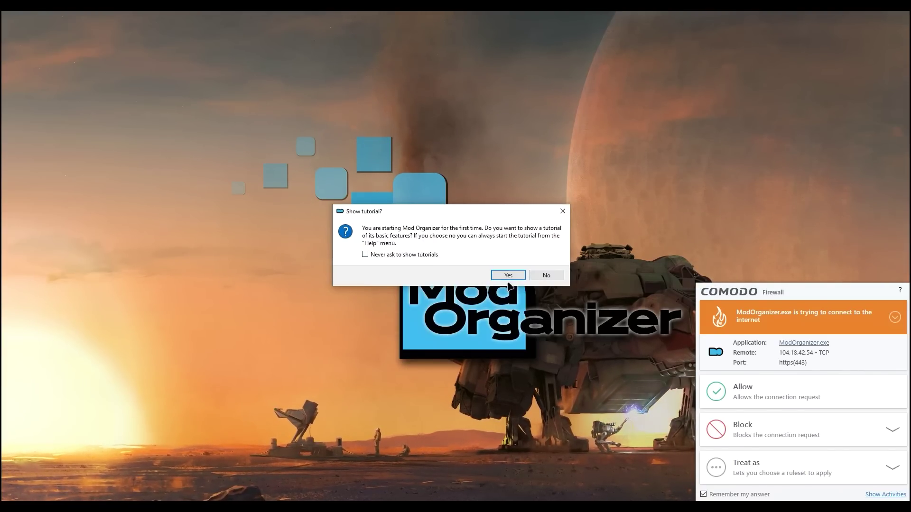
Decline the first-start tutorial and allow ModOrganizer.exe to connect to the internet through the firewall
{"action": "left_click", "coordinate": [549, 277]}
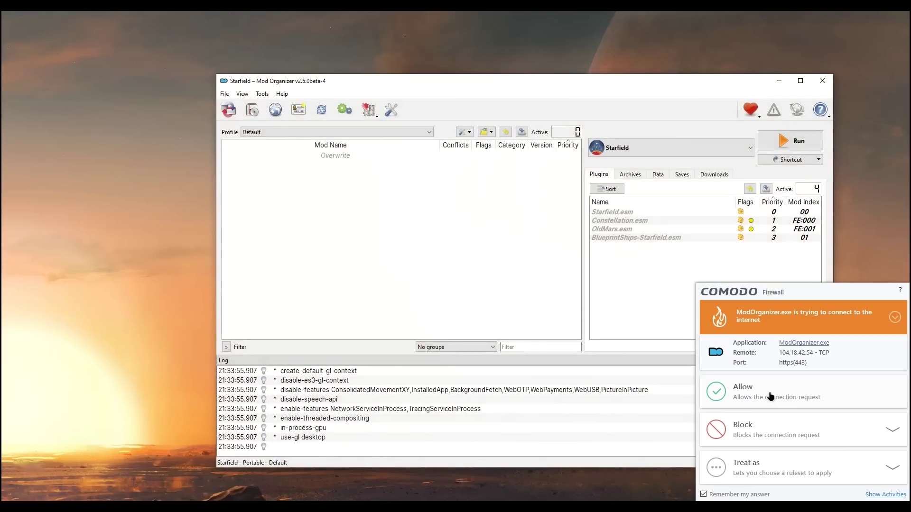
{"action": "left_click", "coordinate": [769, 394]}
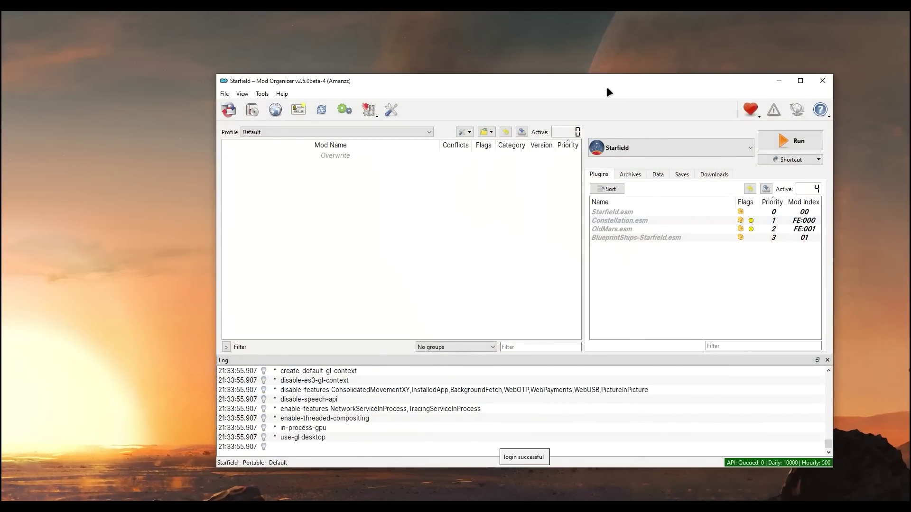
{"action": "left_click_drag", "start_coordinate": [606, 87], "coordinate": [527, 69]}
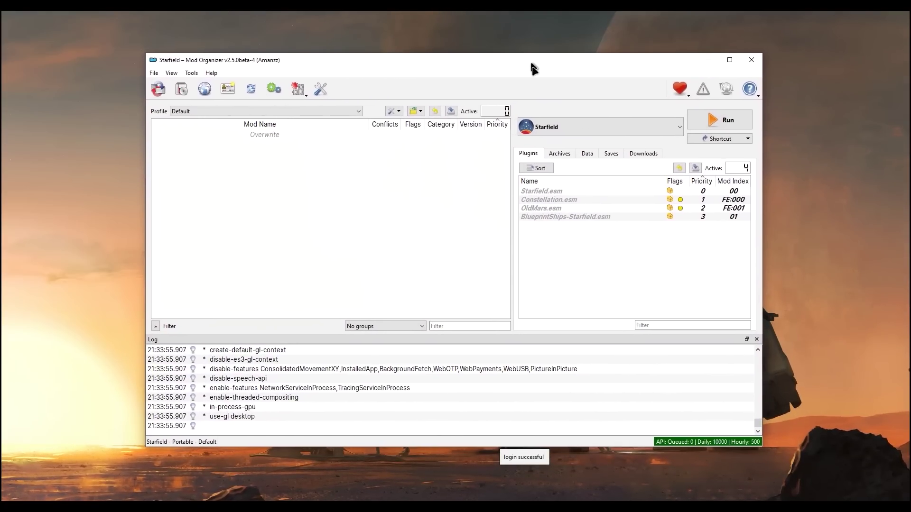
{"action": "left_click", "coordinate": [636, 154]}
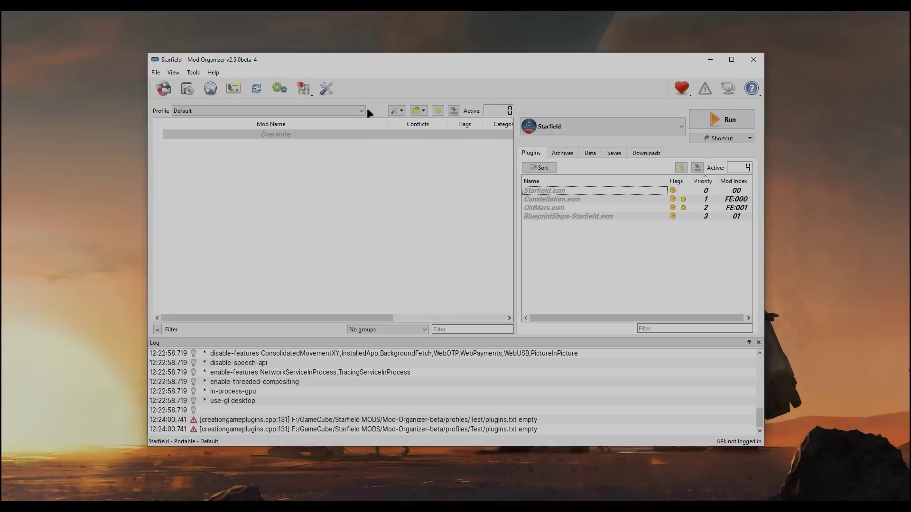
Associate Mod Organizer with the "Download with manager" links in the Nexus settings and save them
{"action": "left_click", "coordinate": [327, 88]}
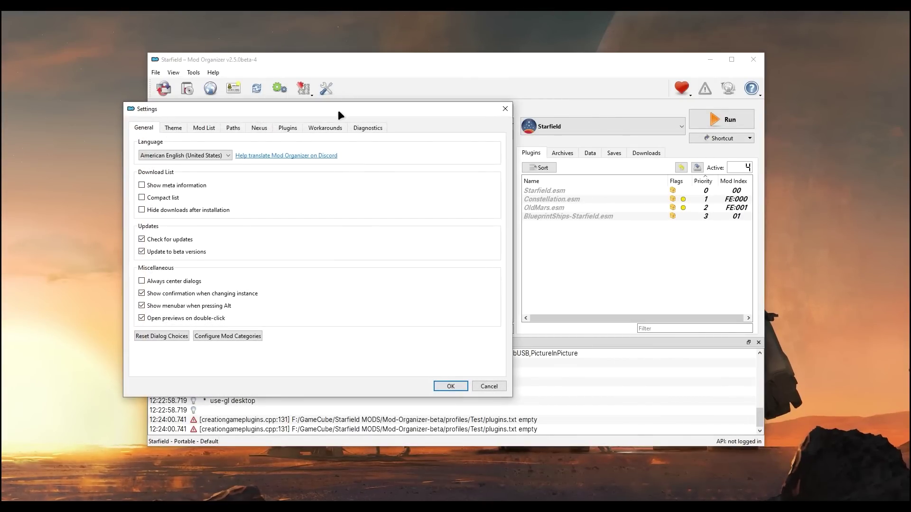
{"action": "left_click", "coordinate": [260, 129]}
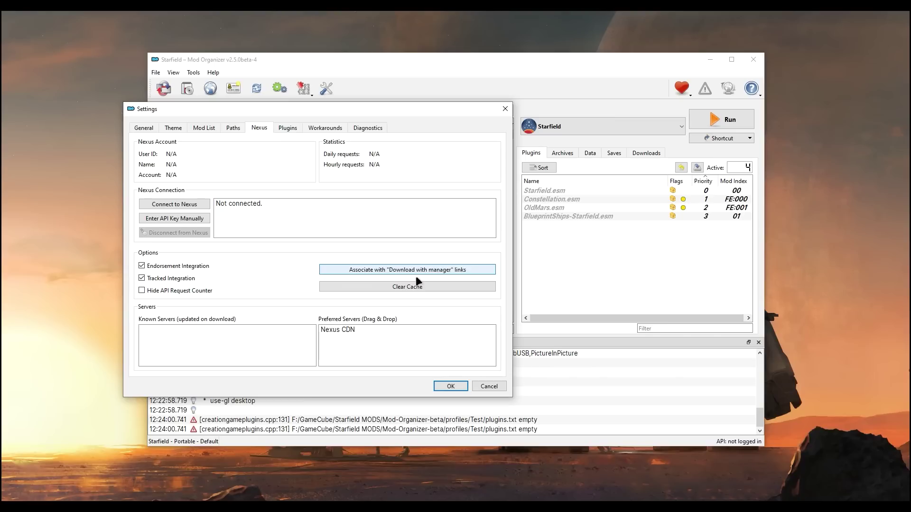
{"action": "left_click", "coordinate": [476, 275]}
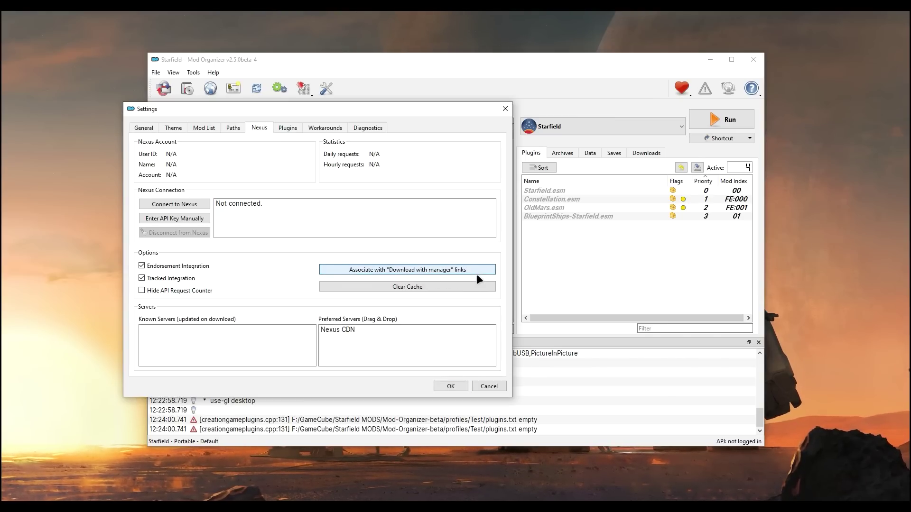
{"action": "left_click", "coordinate": [450, 386]}
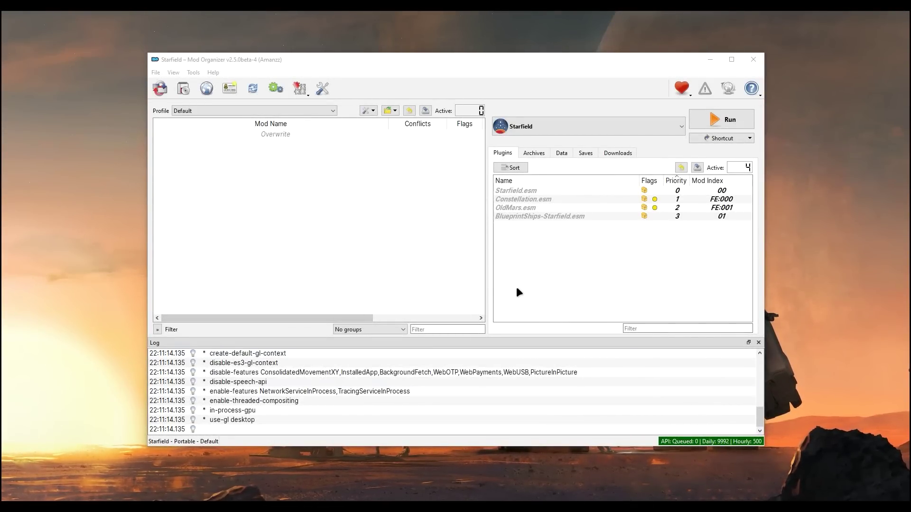
In the INI Editor, check that StarfieldCustom.ini has bInvalidateOlderFiles=1 and an empty sResourceDataDirsFinal= under [Archive], and save the file
{"action": "left_click", "coordinate": [305, 94]}
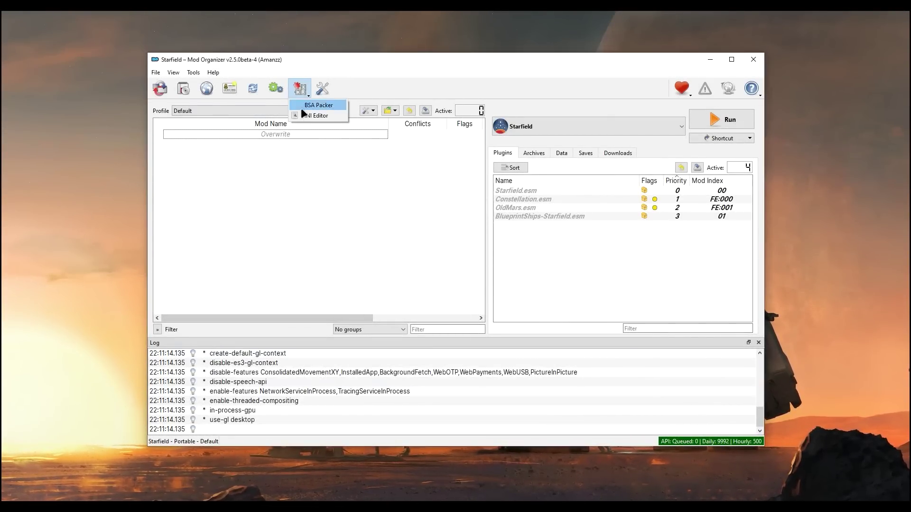
{"action": "left_click", "coordinate": [333, 120]}
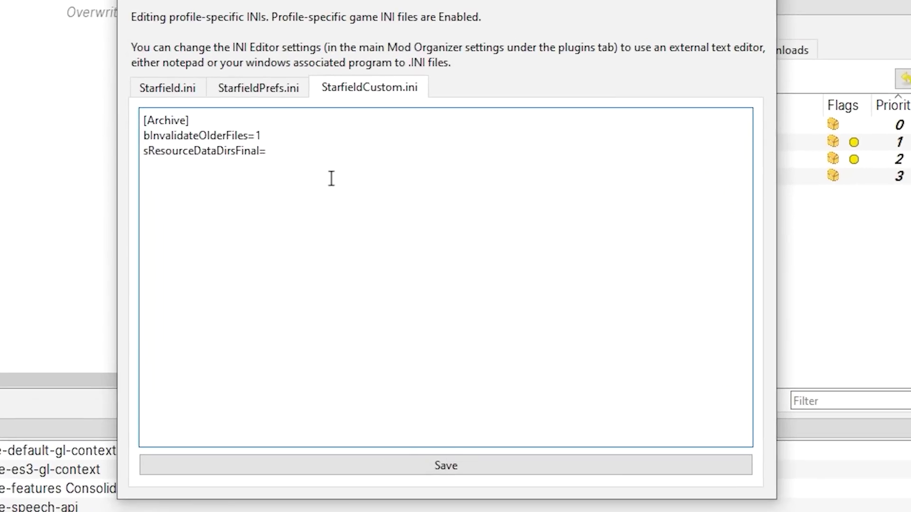
{"action": "left_click_drag", "start_coordinate": [394, 217], "coordinate": [295, 192]}
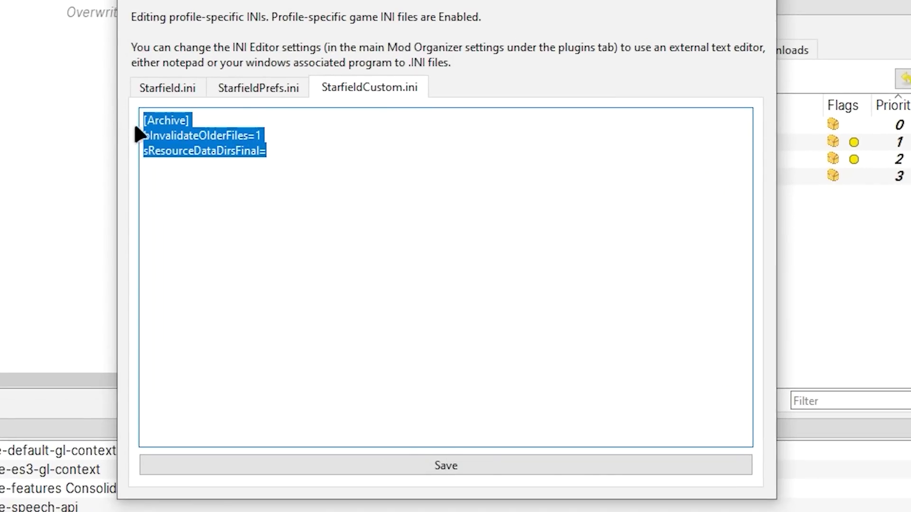
{"action": "left_click", "coordinate": [329, 173]}
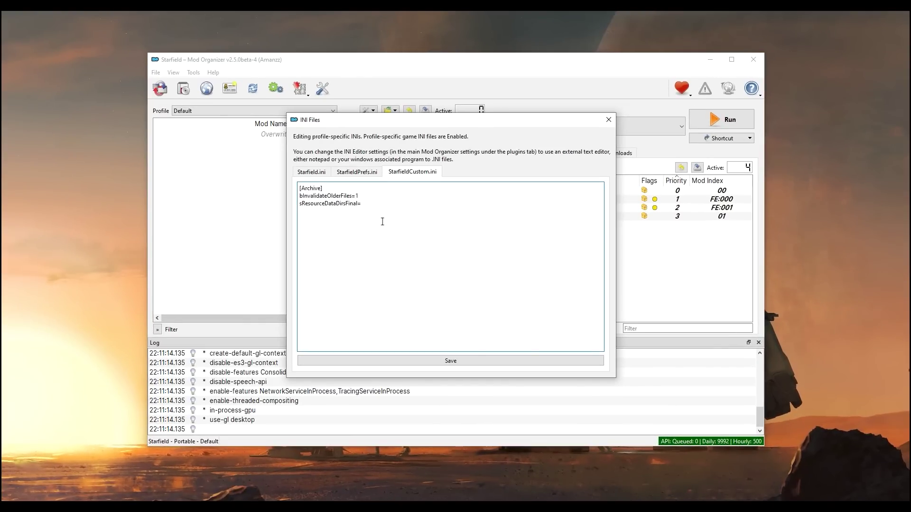
{"action": "left_click", "coordinate": [463, 362]}
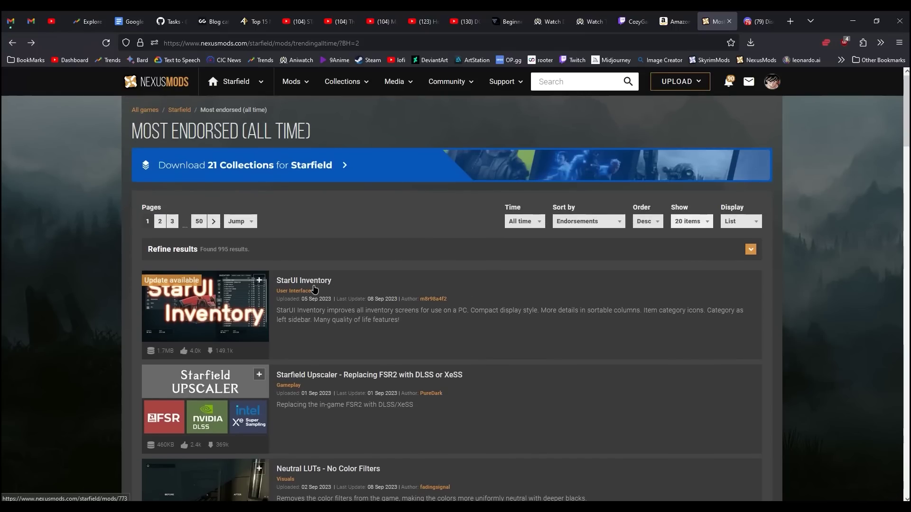
On Nexus Mods, send the StarUI Inventory 1.1 main file to the mod manager using the free slow download
{"action": "left_click", "coordinate": [316, 287]}
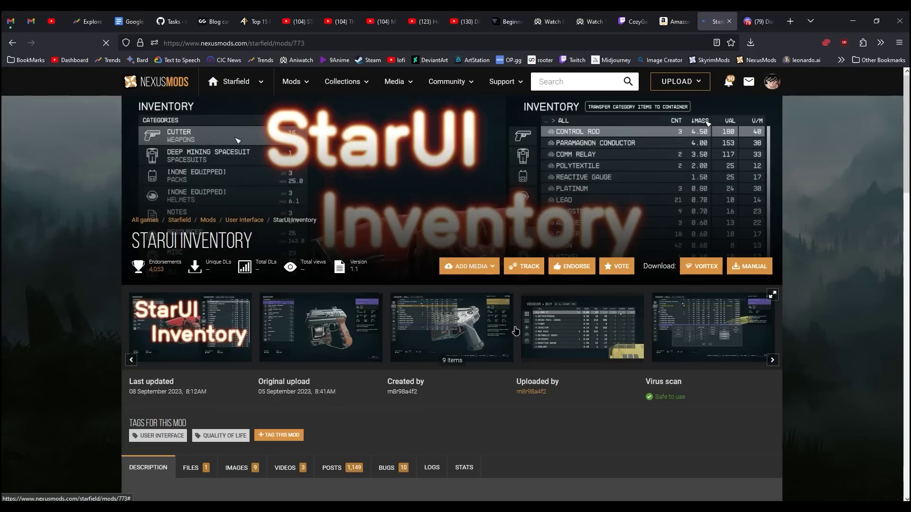
{"action": "scroll", "coordinate": [509, 315], "scroll_direction": "down", "scroll_amount": 4}
{"action": "scroll", "coordinate": [509, 315], "scroll_direction": "down", "scroll_amount": 3}
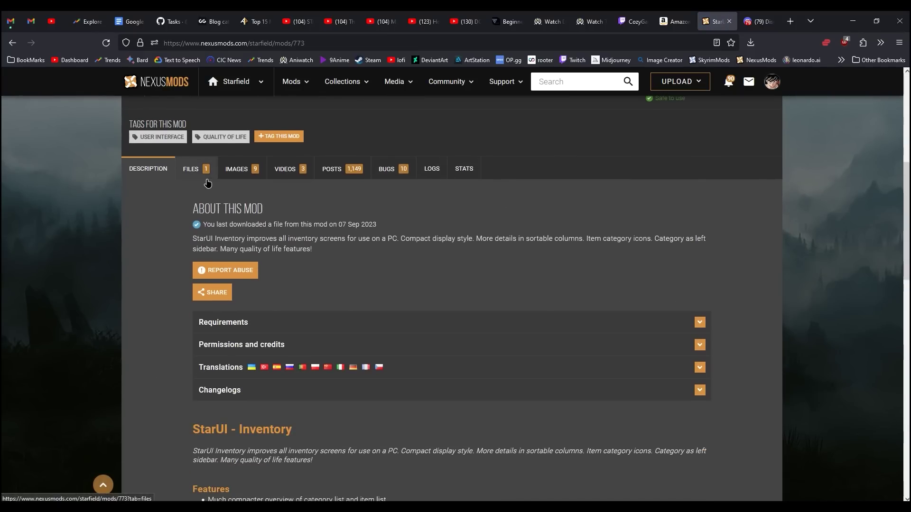
{"action": "left_click", "coordinate": [194, 167]}
{"action": "scroll", "coordinate": [549, 252], "scroll_direction": "down", "scroll_amount": 1}
{"action": "scroll", "coordinate": [549, 253], "scroll_direction": "down", "scroll_amount": 2}
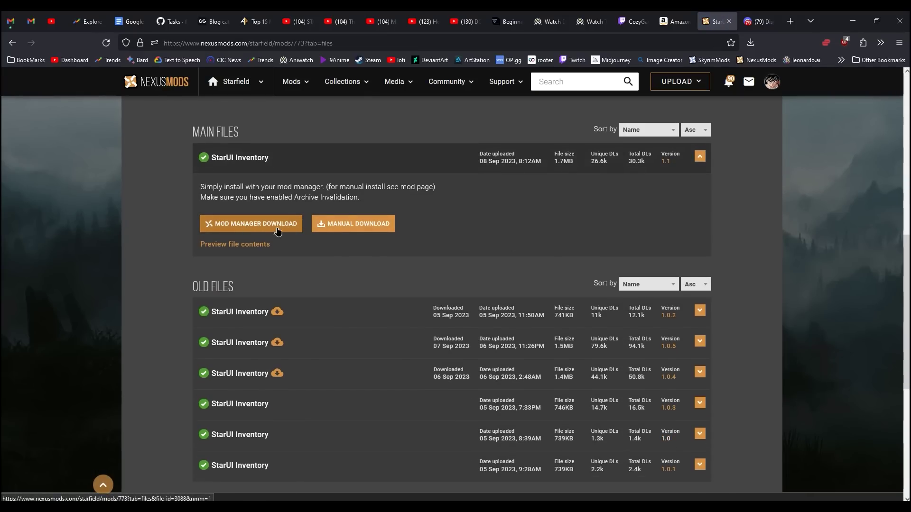
{"action": "left_click", "coordinate": [283, 232]}
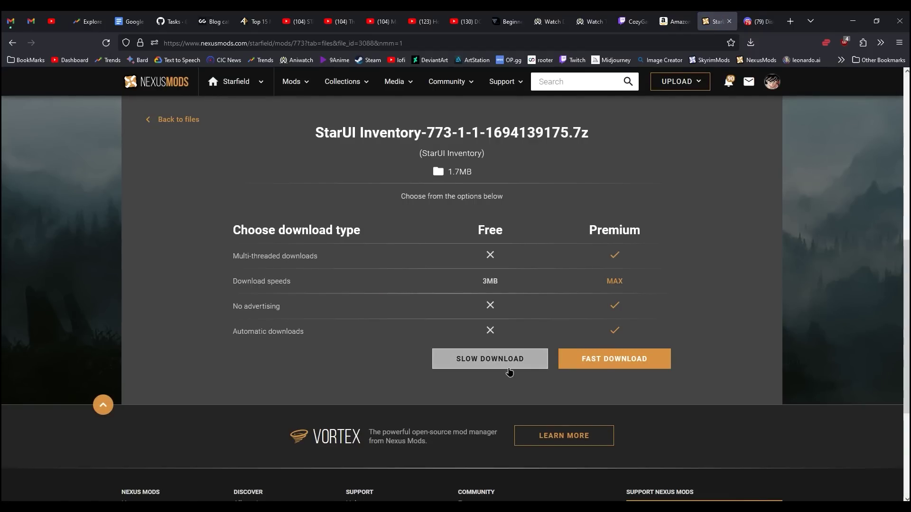
{"action": "left_click", "coordinate": [509, 370]}
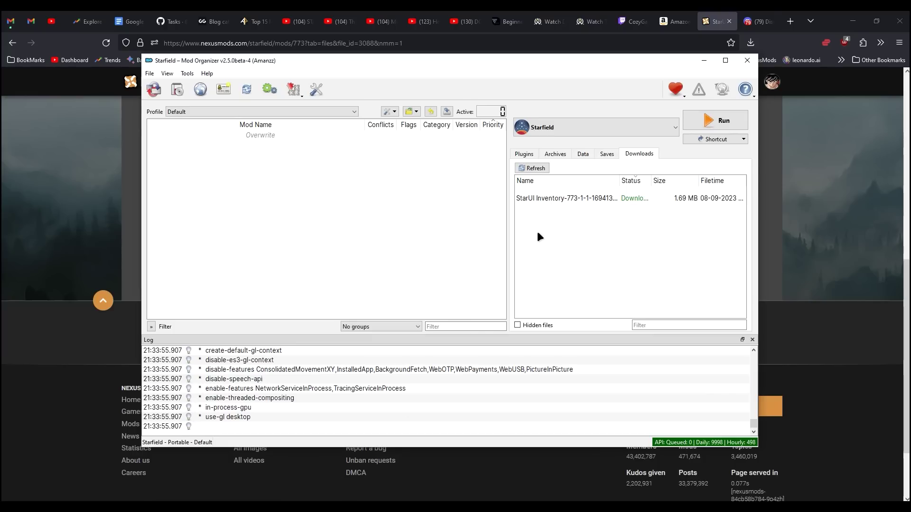
Install the downloaded StarUI Inventory archive with the Mod Organizer 2 and 60 FPS options, and enable the mod in the list
{"action": "left_click", "coordinate": [648, 204]}
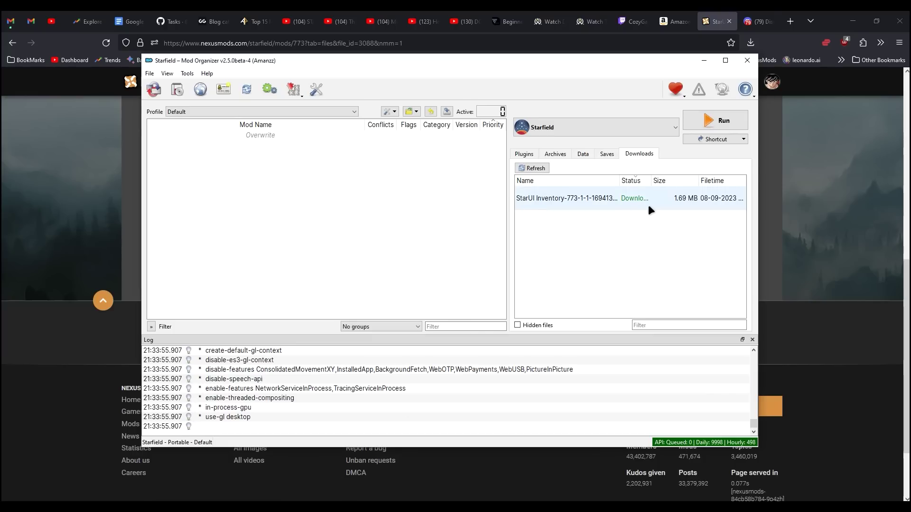
{"action": "left_click", "coordinate": [725, 61]}
{"action": "right_click", "coordinate": [599, 153]}
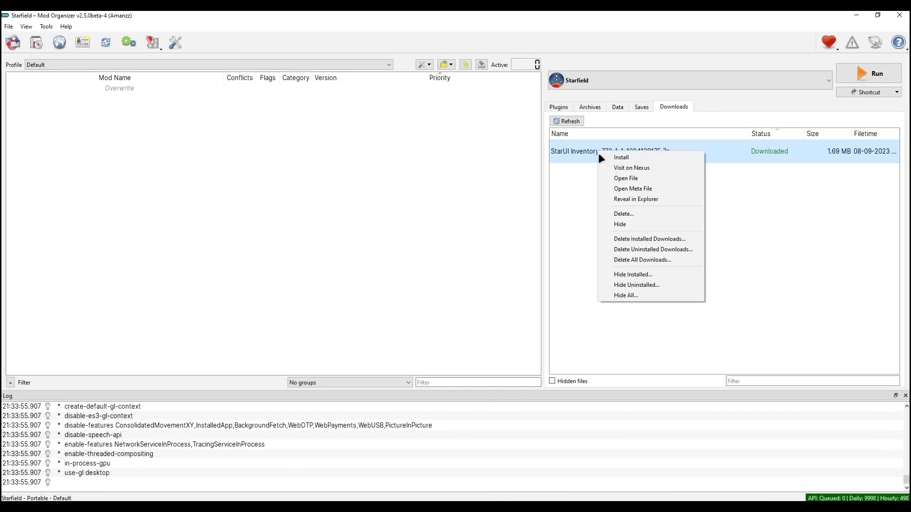
{"action": "left_click", "coordinate": [683, 162]}
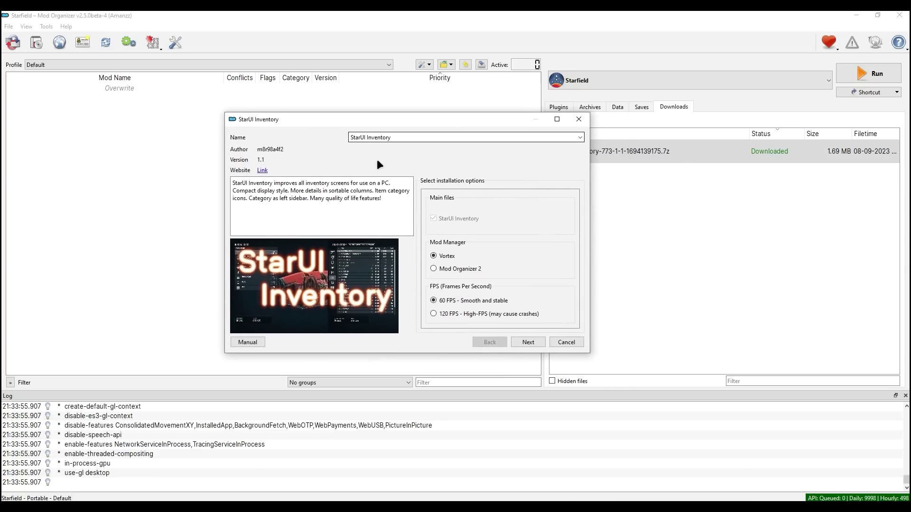
{"action": "left_click", "coordinate": [449, 270]}
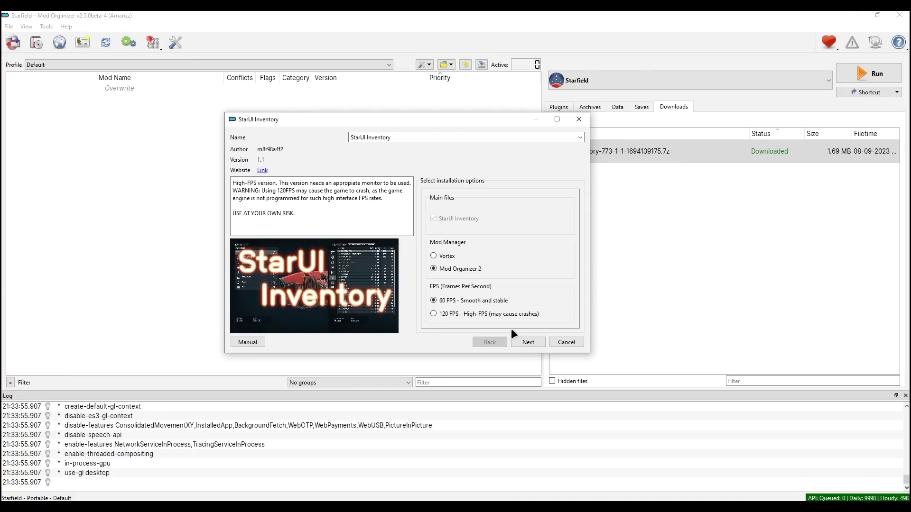
{"action": "left_click", "coordinate": [537, 346]}
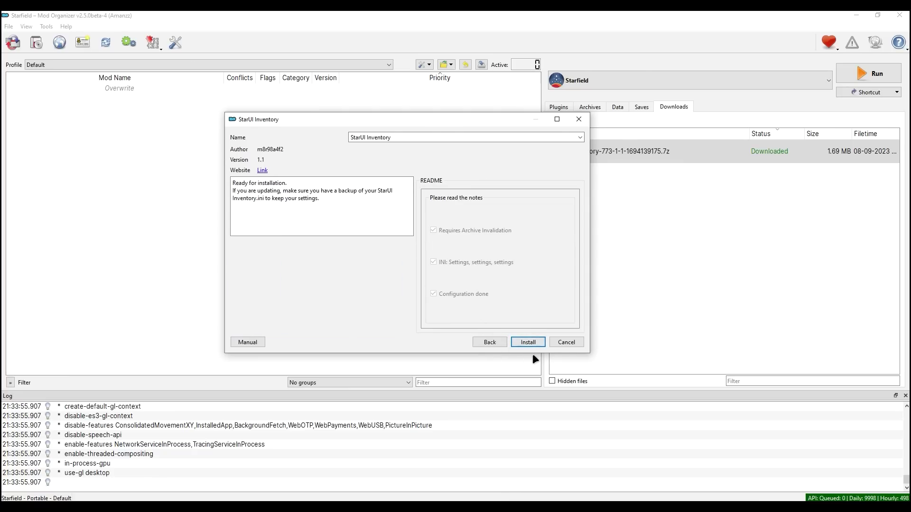
{"action": "left_click", "coordinate": [530, 343]}
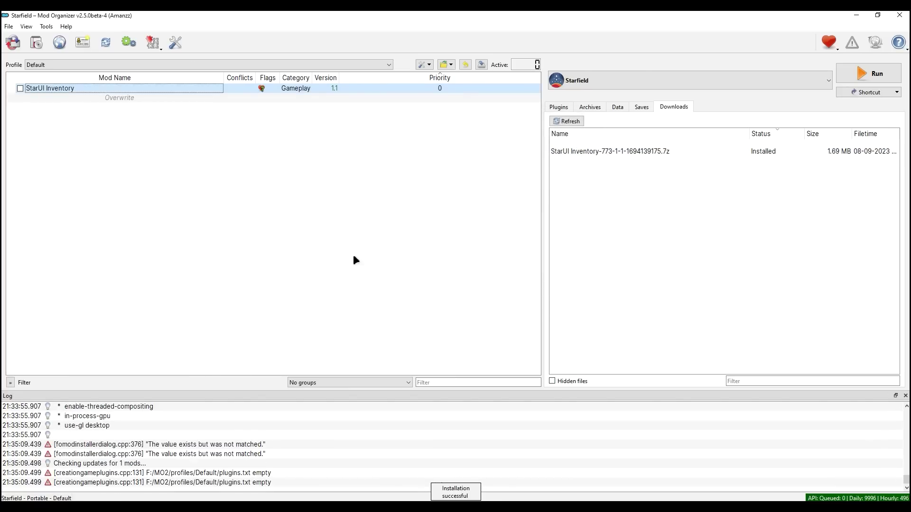
{"action": "left_click", "coordinate": [20, 90]}
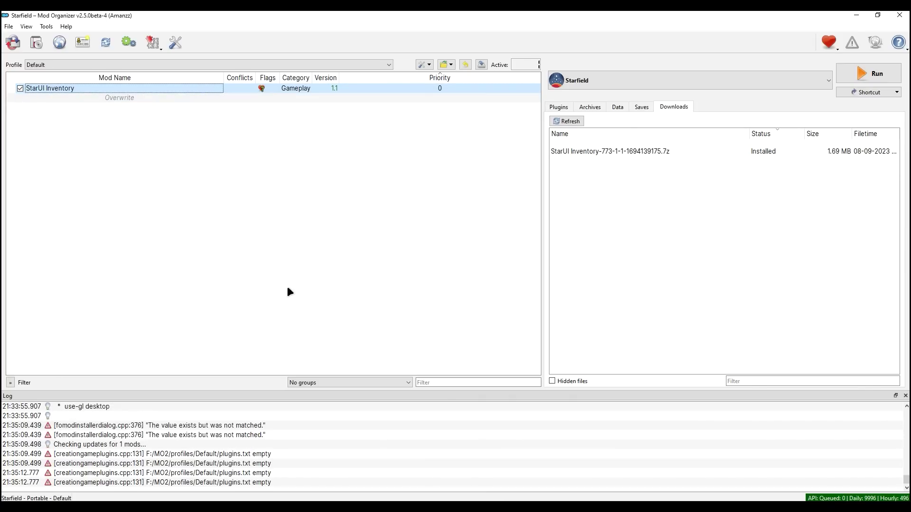
Try to run Starfield through Mod Organizer, continuing without starting Steam and remembering that choice
{"action": "left_click", "coordinate": [670, 82]}
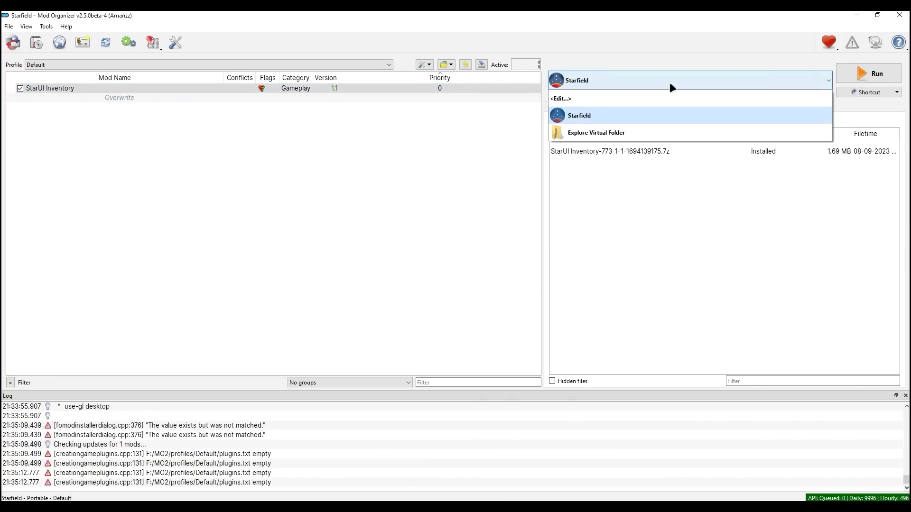
{"action": "left_click", "coordinate": [612, 116]}
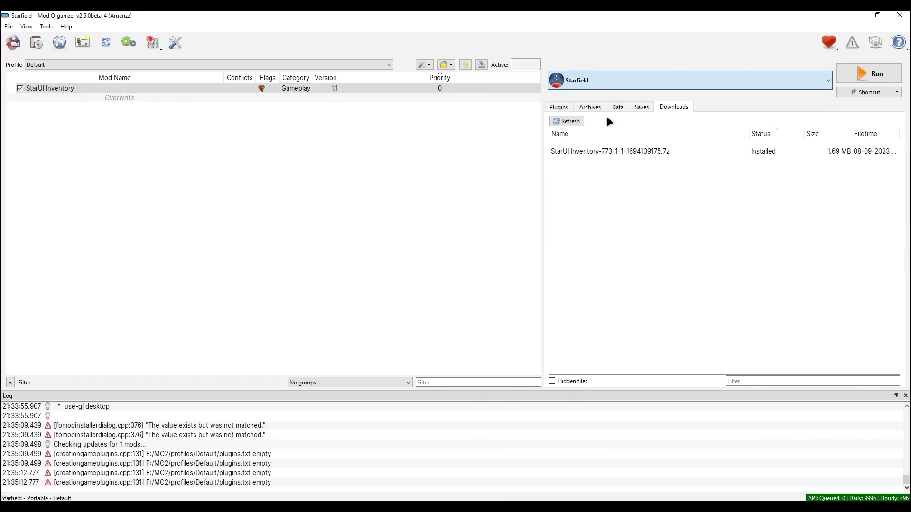
{"action": "left_click", "coordinate": [872, 76]}
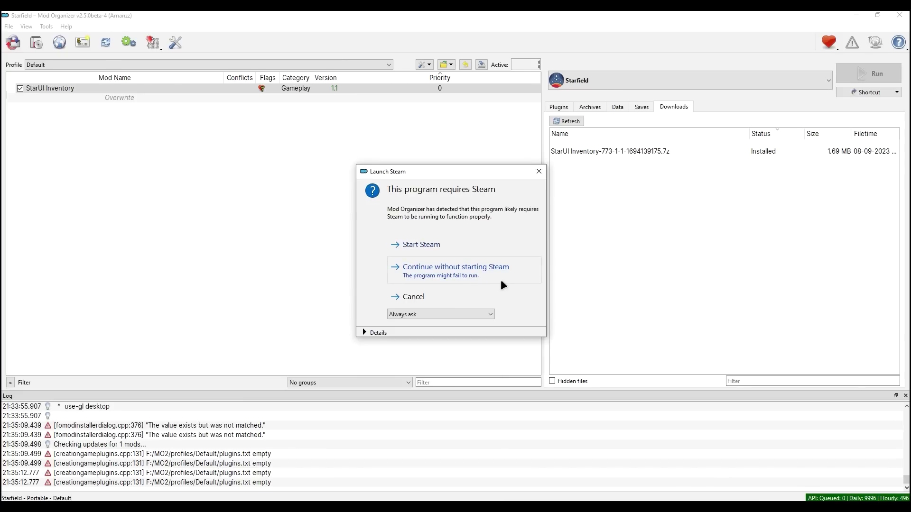
{"action": "left_click", "coordinate": [455, 315]}
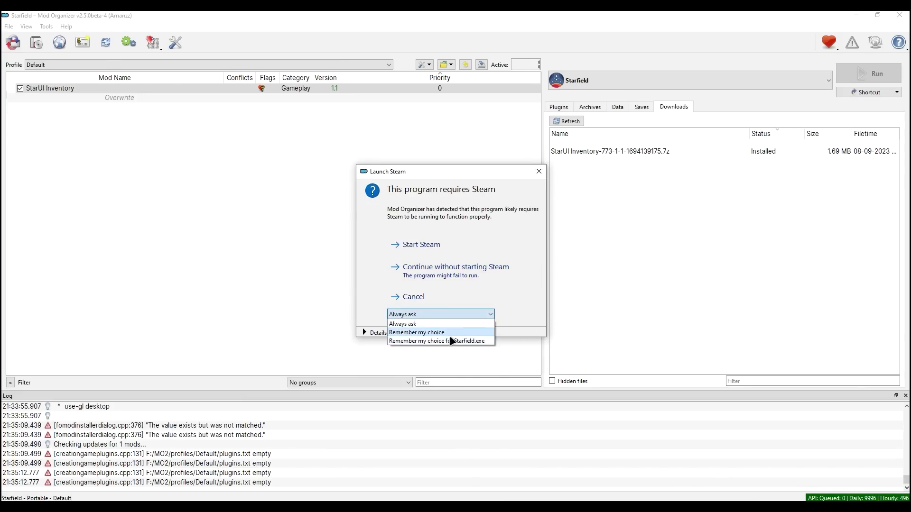
{"action": "left_click", "coordinate": [449, 335]}
{"action": "left_click", "coordinate": [479, 275]}
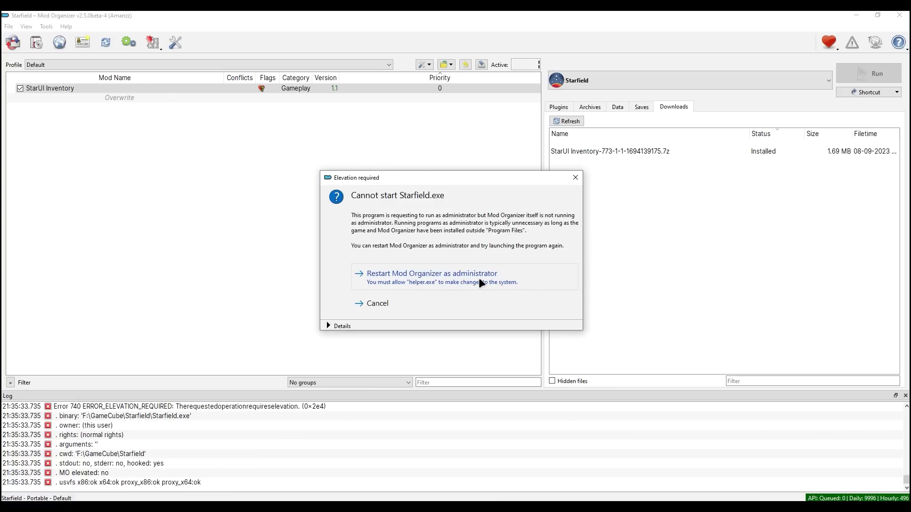
Restart Mod Organizer as administrator and run Starfield from it
{"action": "left_click", "coordinate": [509, 284]}
{"action": "left_click", "coordinate": [407, 334]}
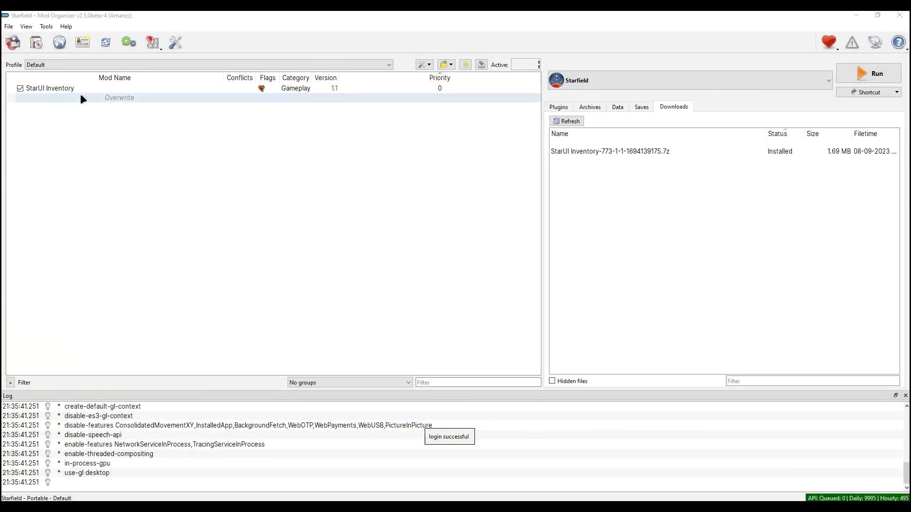
{"action": "left_click", "coordinate": [56, 89]}
{"action": "left_click", "coordinate": [864, 81]}
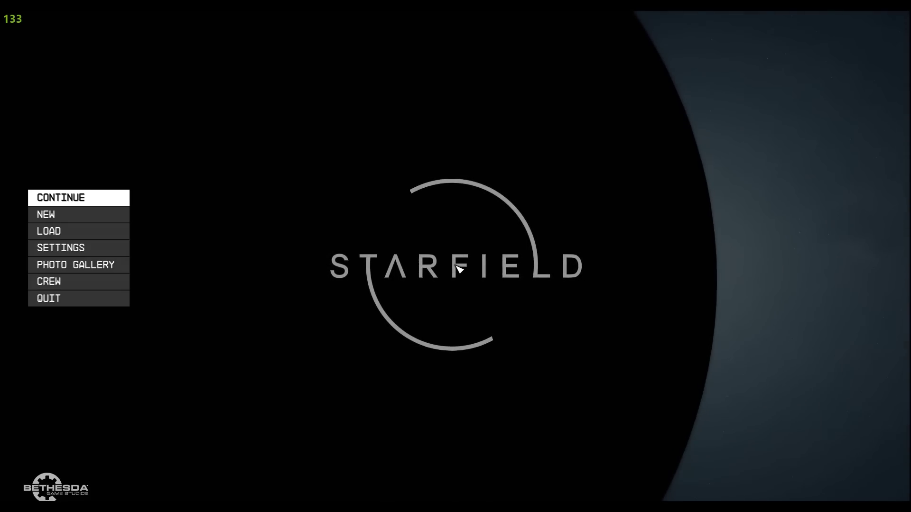
Continue the saved game in Starfield and open the inventory's Spacesuits category to check the StarUI layout
{"action": "key", "text": "e"}
{"action": "key", "text": "e"}
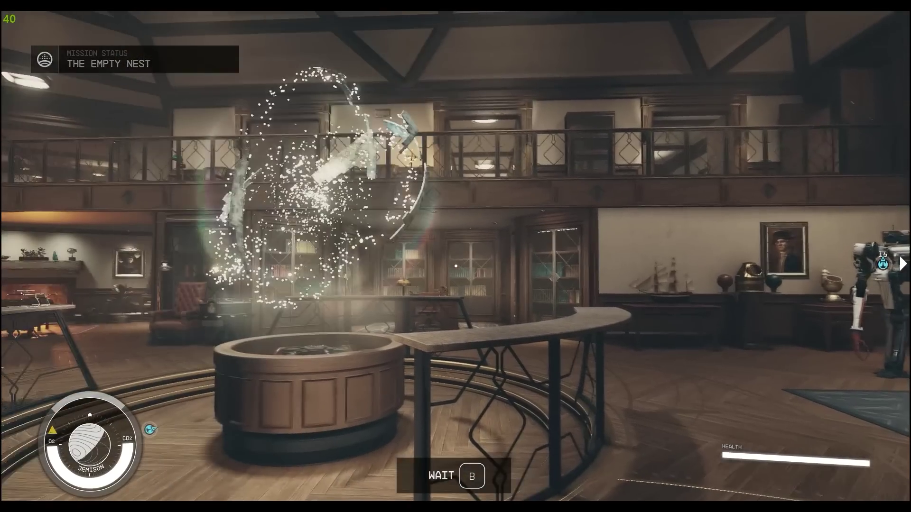
{"action": "key", "text": "Tab"}
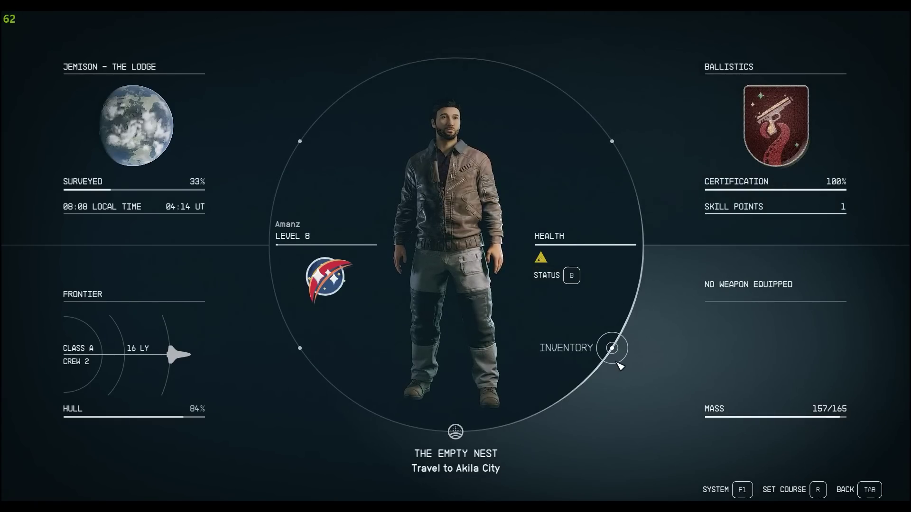
{"action": "left_click", "coordinate": [612, 348]}
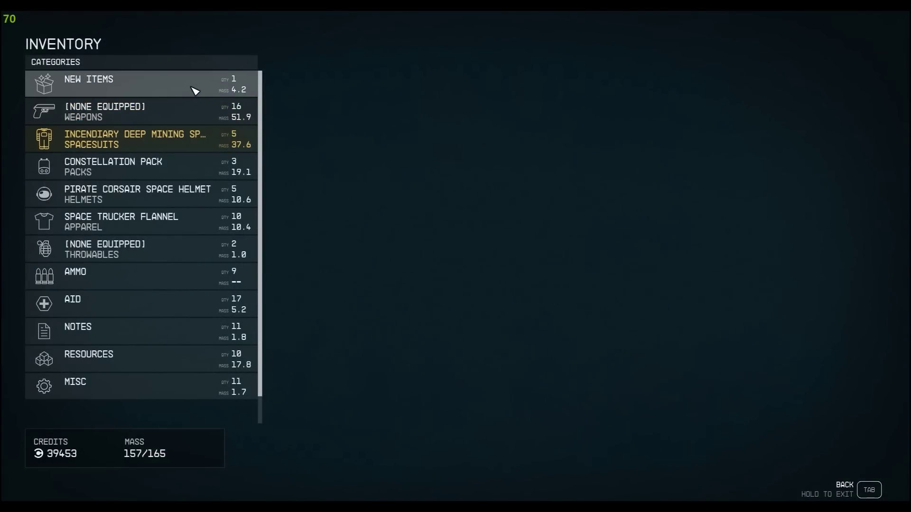
{"action": "scroll", "coordinate": [185, 290], "scroll_direction": "down", "scroll_amount": 1}
{"action": "scroll", "coordinate": [185, 301], "scroll_direction": "up", "scroll_amount": 1}
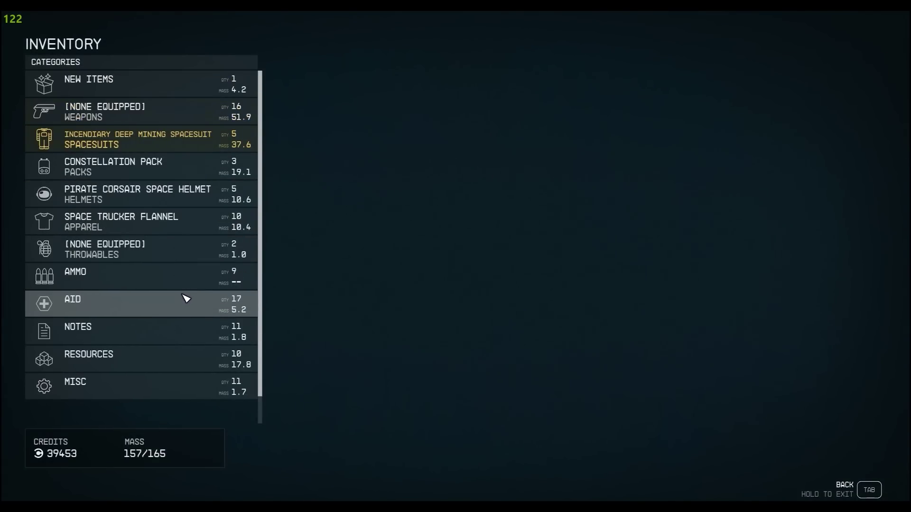
{"action": "mouse_move", "coordinate": [185, 139]}
{"action": "left_click", "coordinate": [185, 138]}
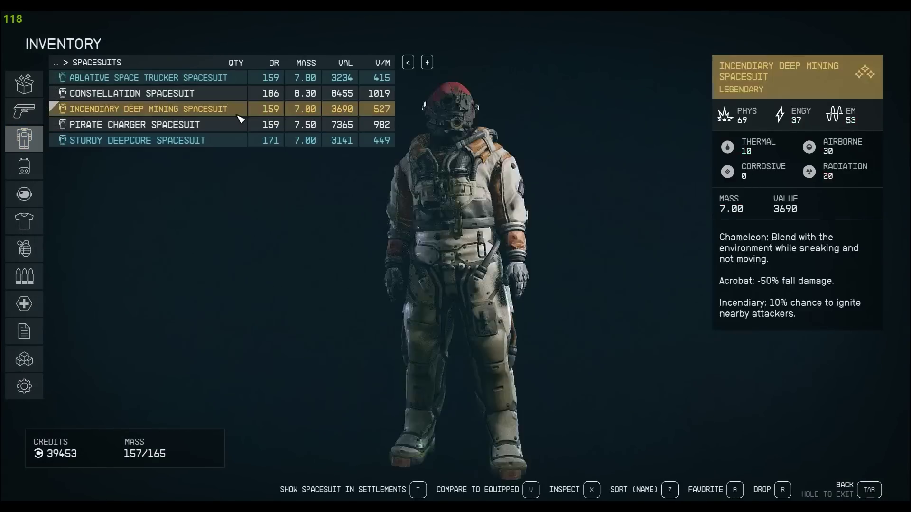